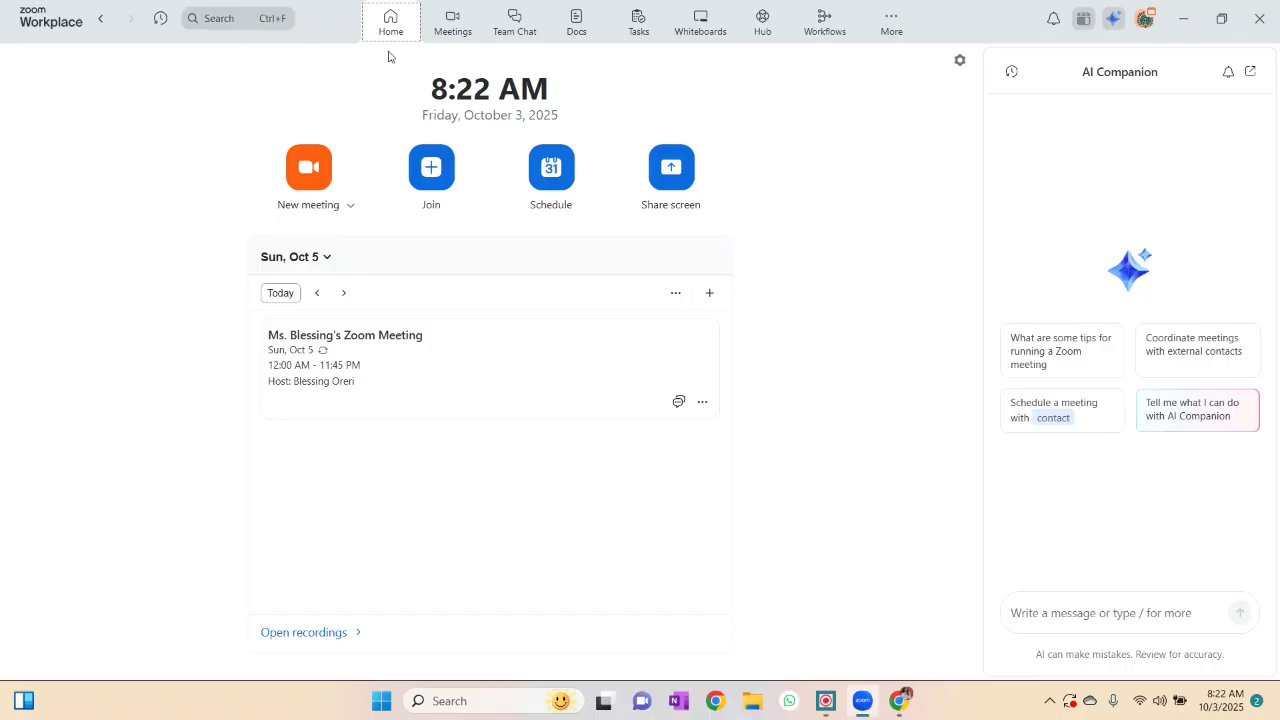
- Browse the Agenda, Team Chat, Docs and Tasks pages, then return to Home
click(458, 24)
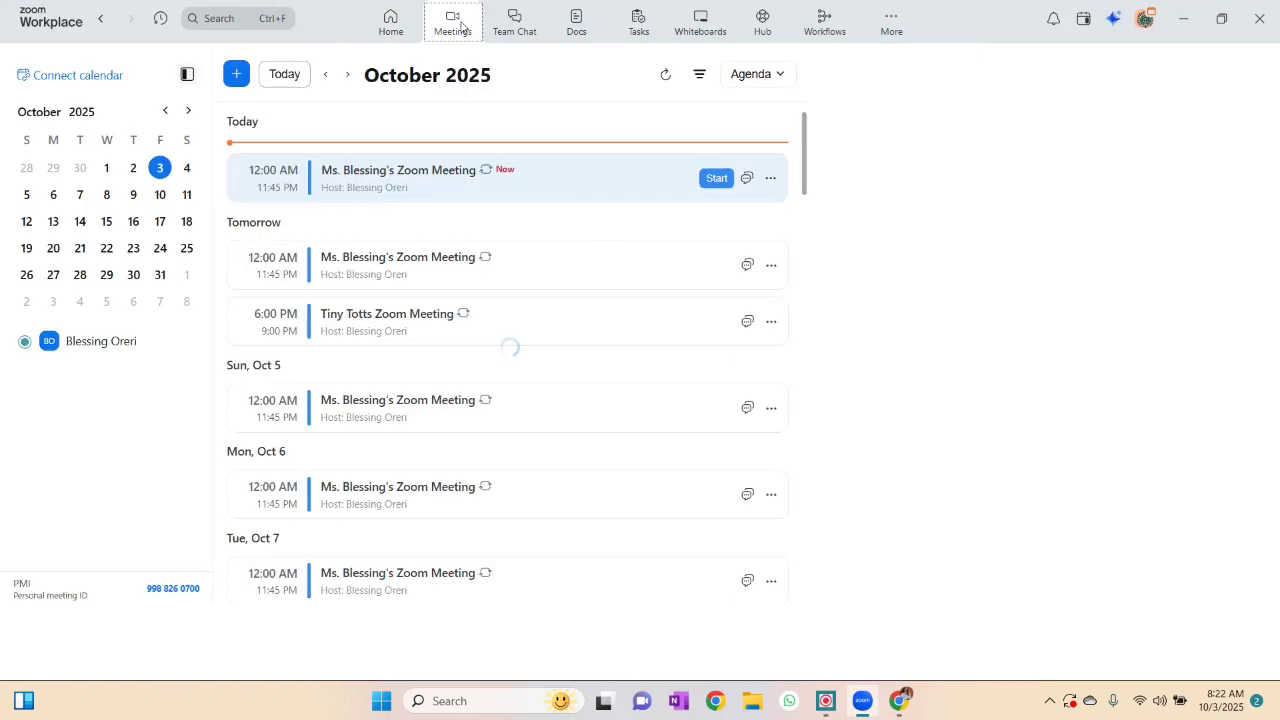
click(514, 22)
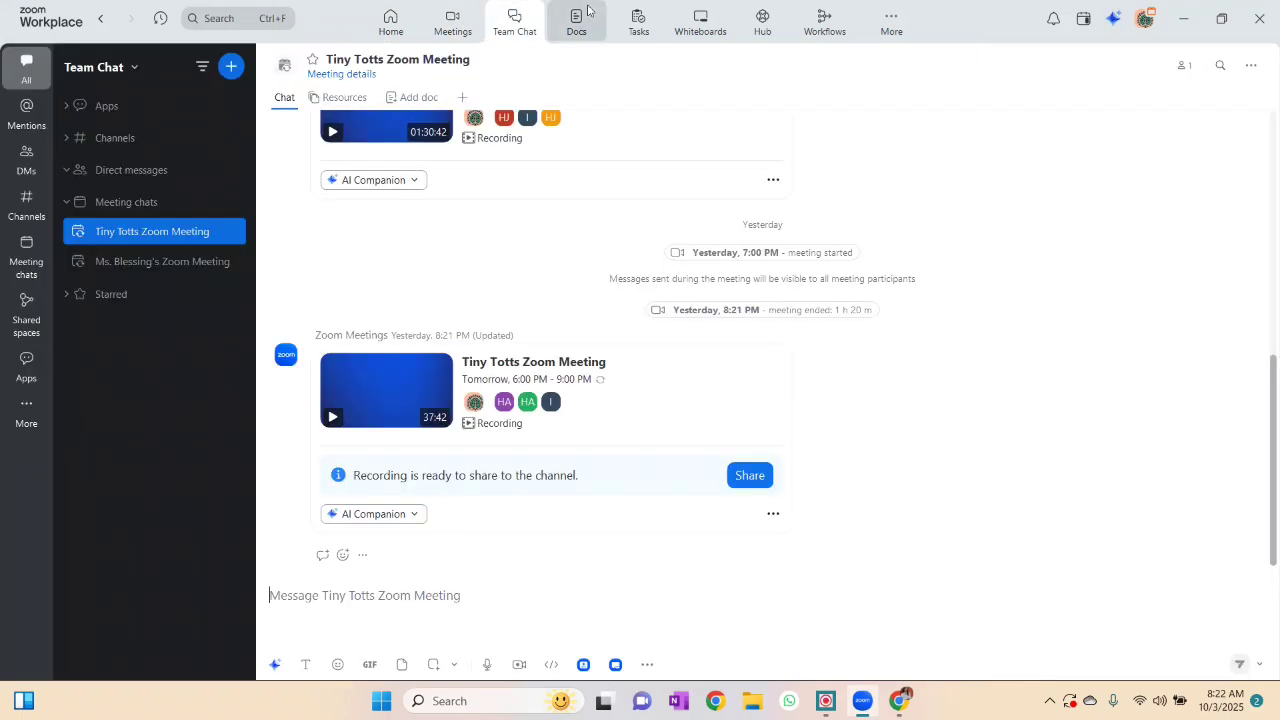
click(587, 10)
click(637, 18)
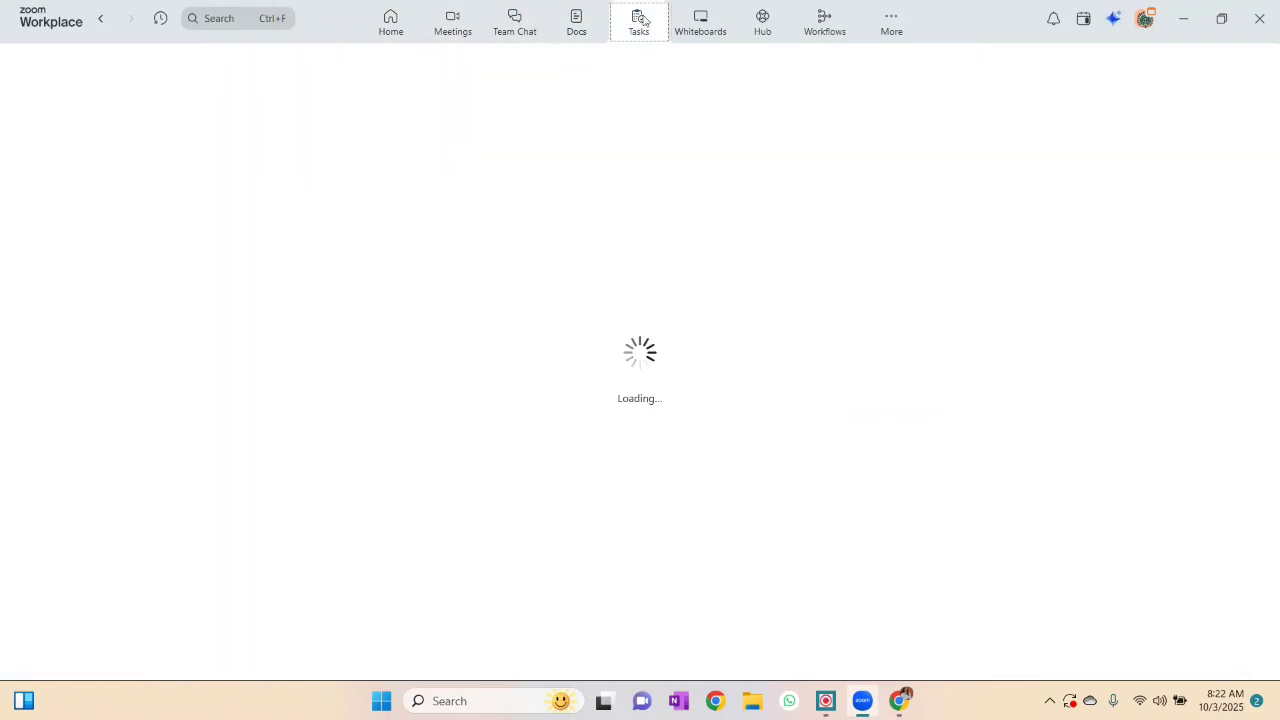
click(391, 20)
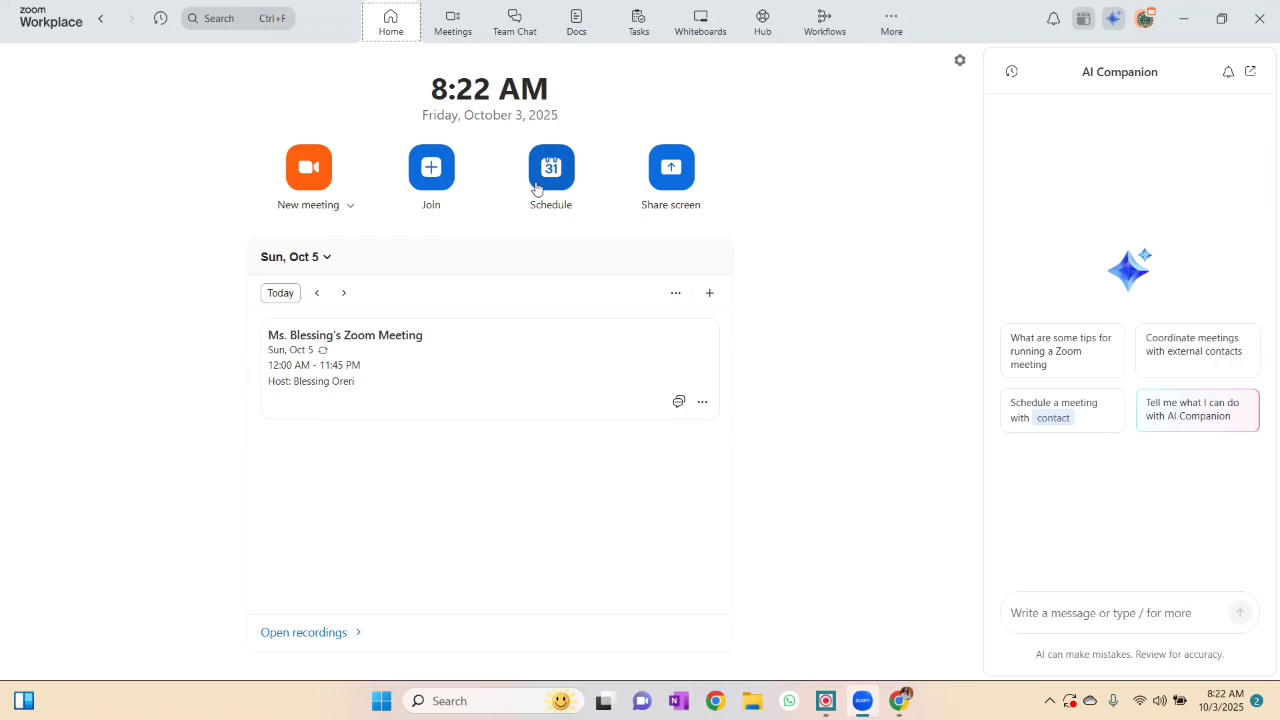
- Schedule a new meeting and retitle it as 'Ms.' plus the host's first name and Zoom Meeting
click(536, 187)
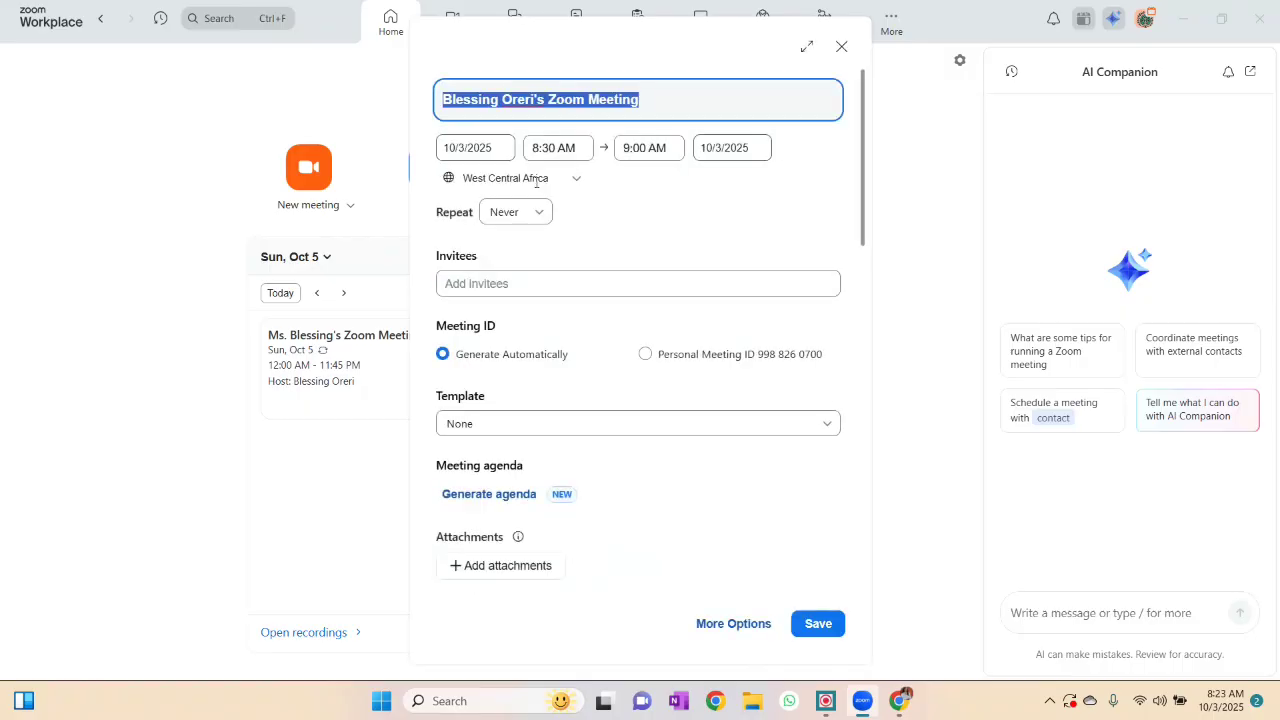
click(548, 100)
key(BackSpace)
key(BackSpace)
key(BackSpace)
key(BackSpace)
key(BackSpace)
key(BackSpace)
key(BackSpace)
key(BackSpace)
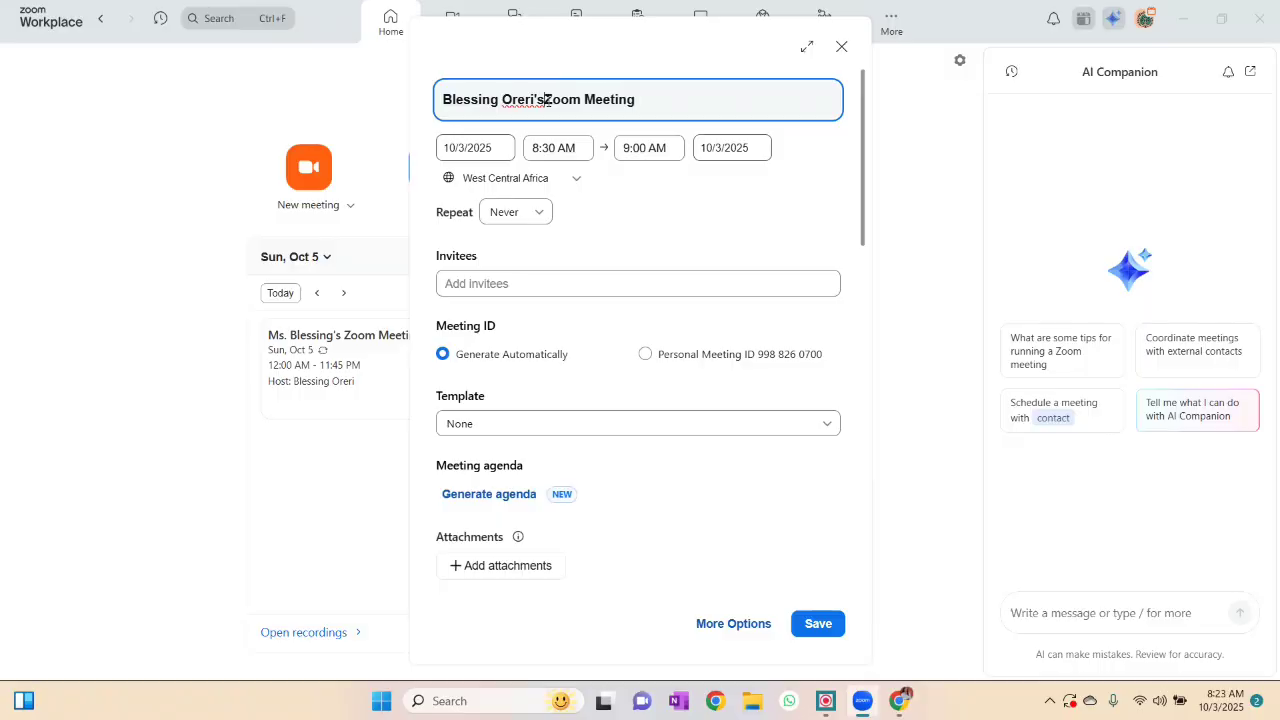
key(Left)
text(Ms.)
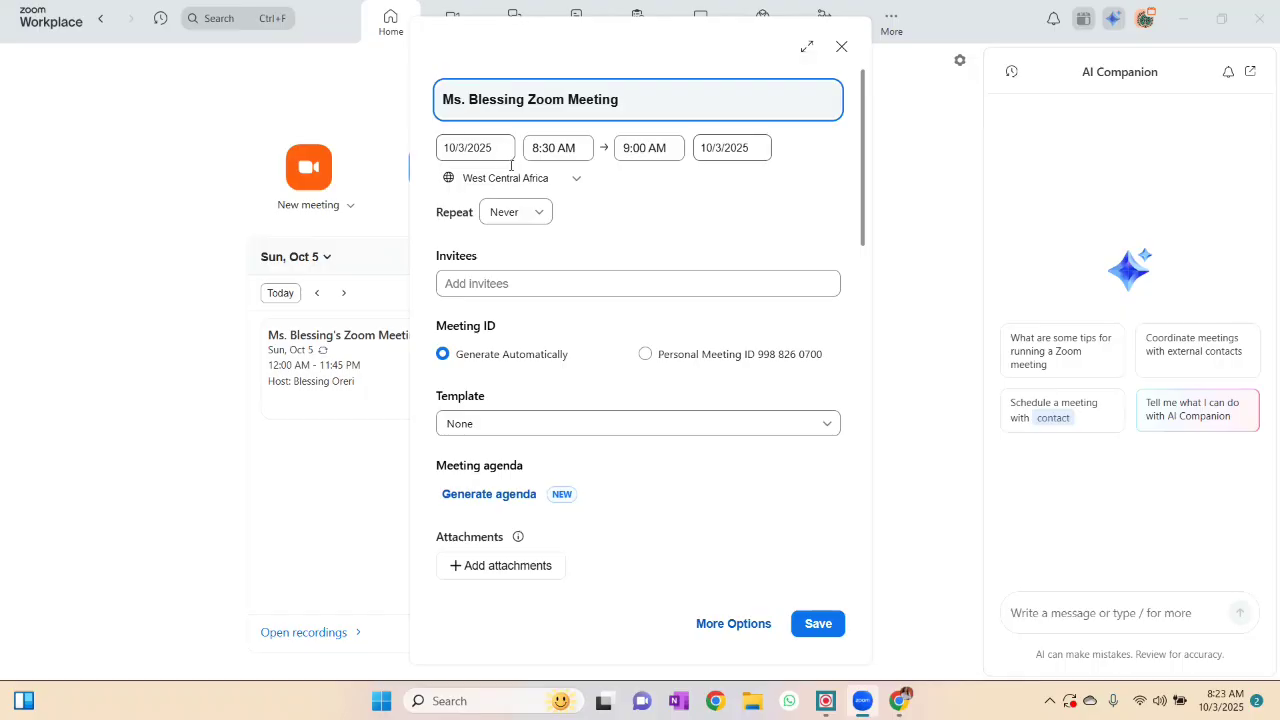
- Set the meeting on 10/3/2025 to start at 12:00 AM and end at 11:45 PM
click(572, 148)
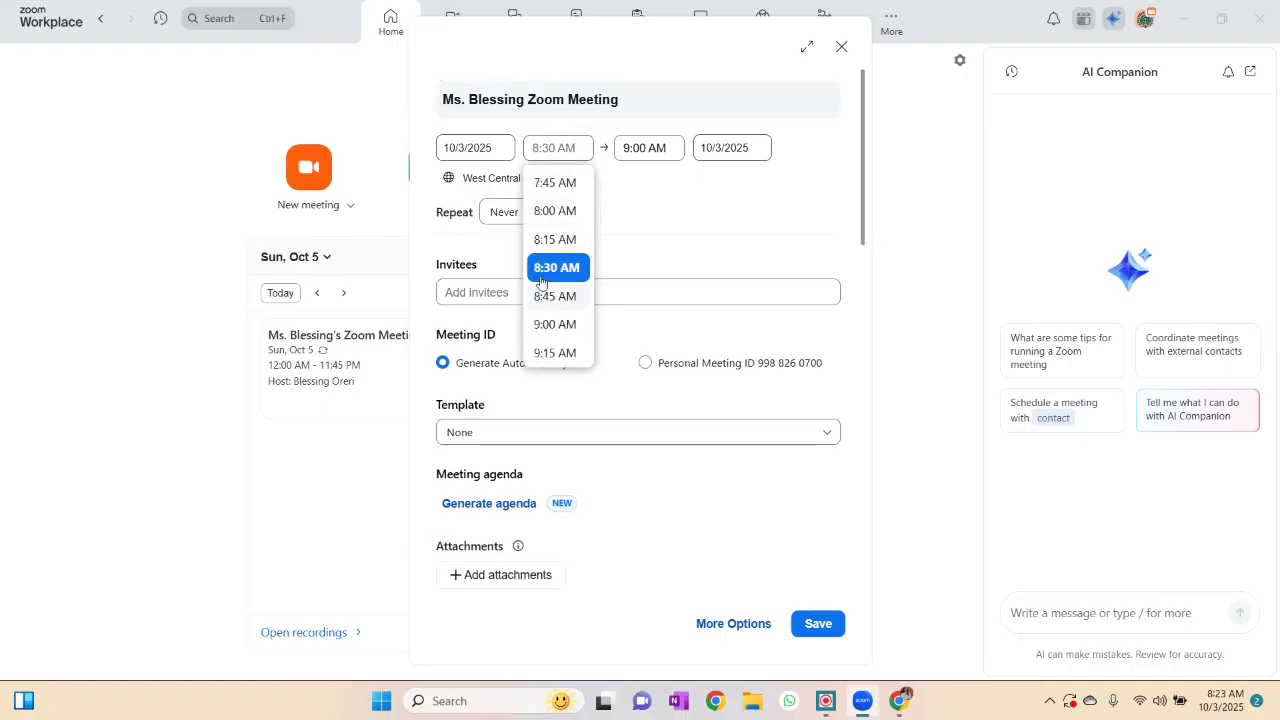
scroll(550, 230, up, 10)
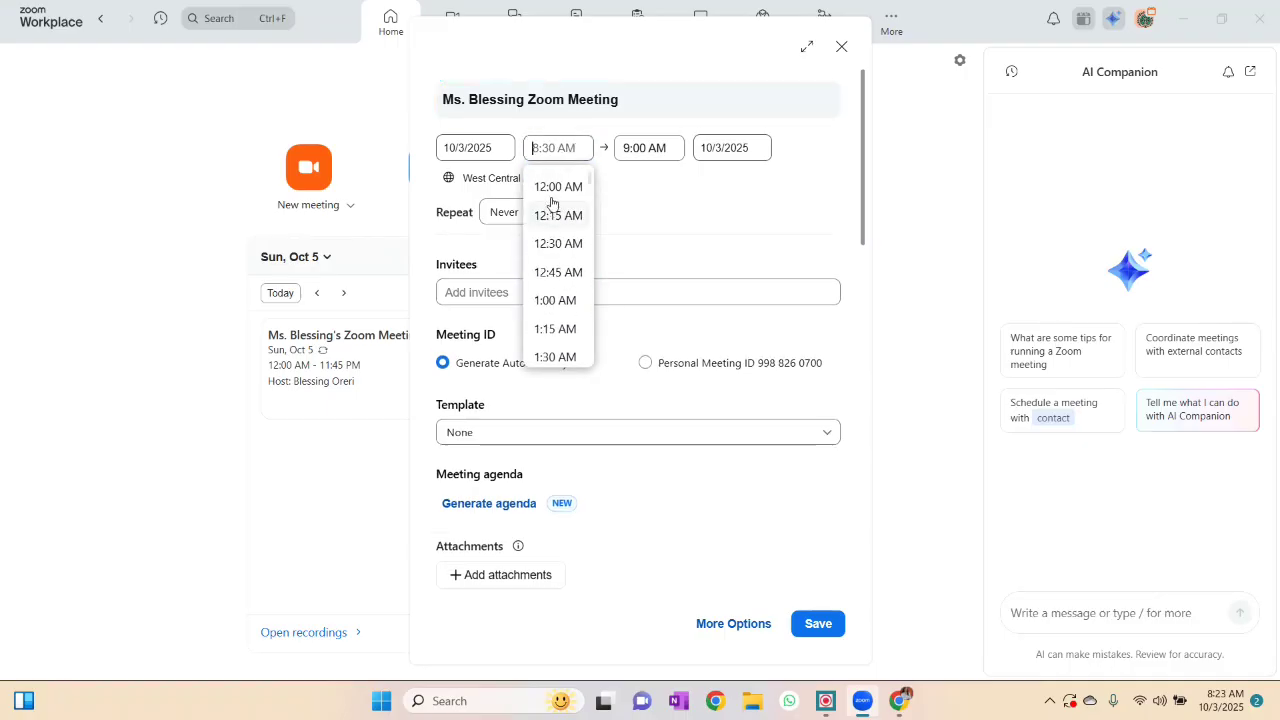
click(552, 192)
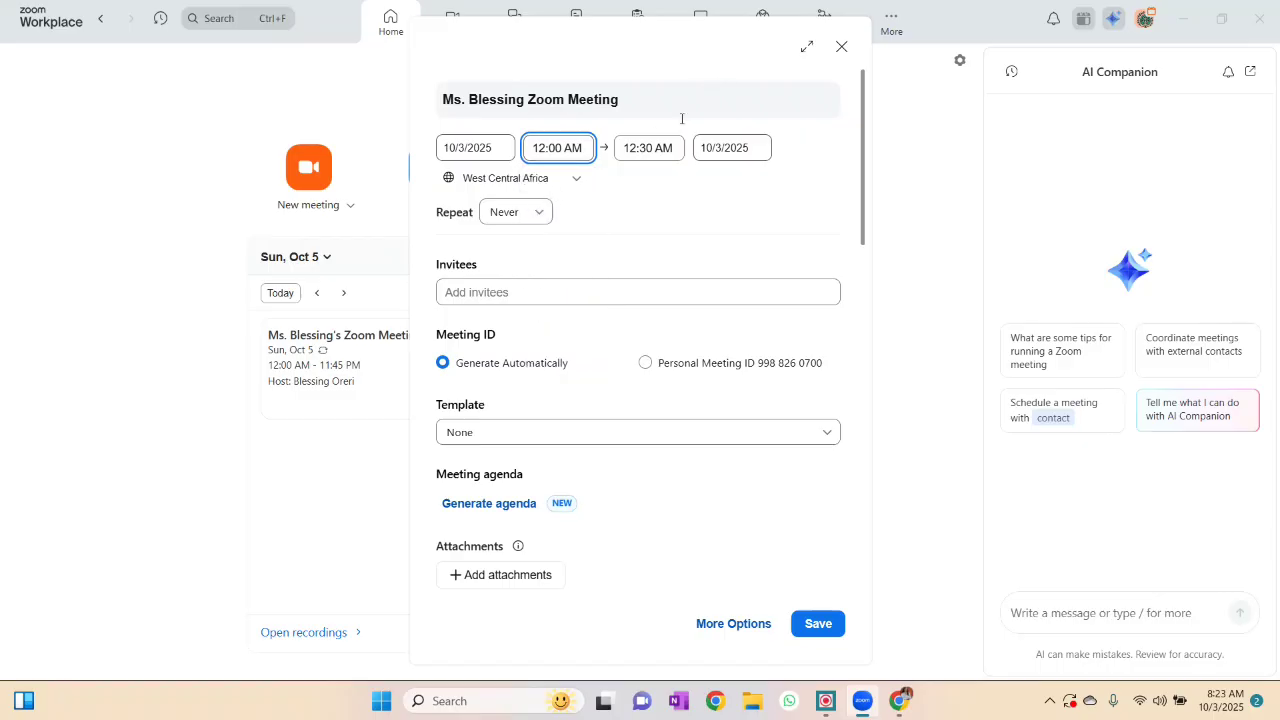
click(665, 148)
scroll(663, 277, down, 20)
click(670, 347)
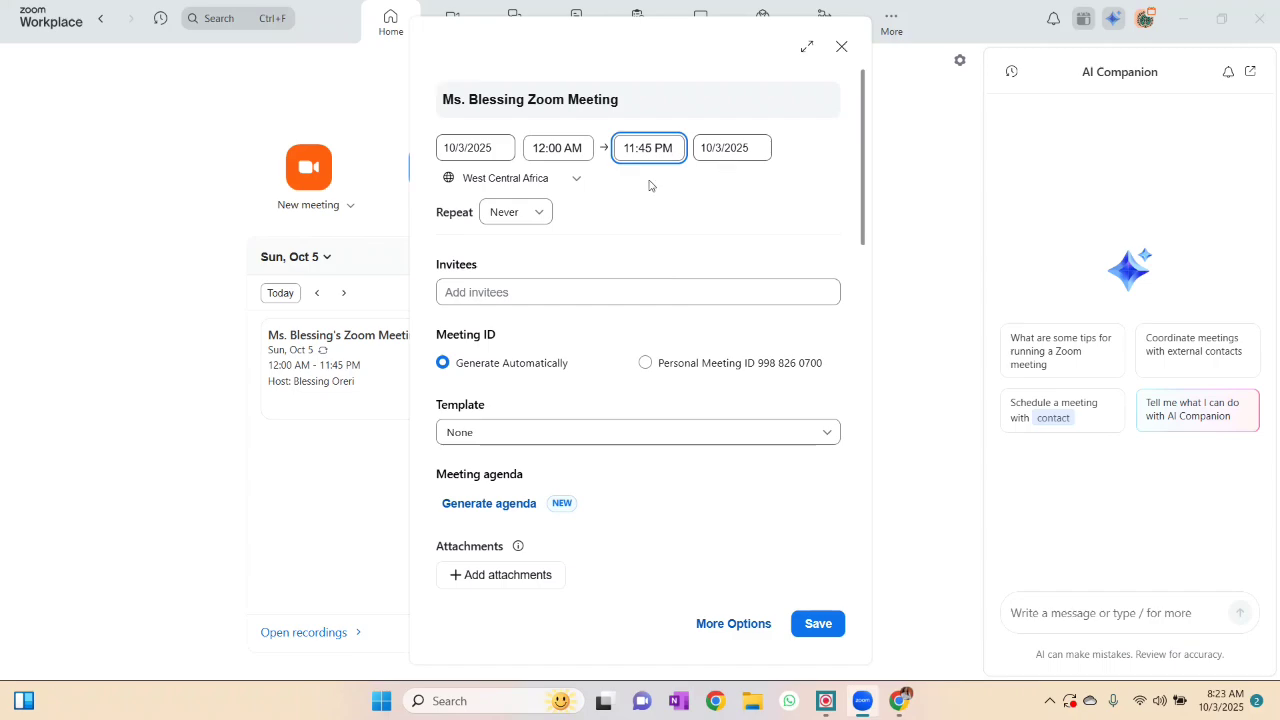
click(515, 212)
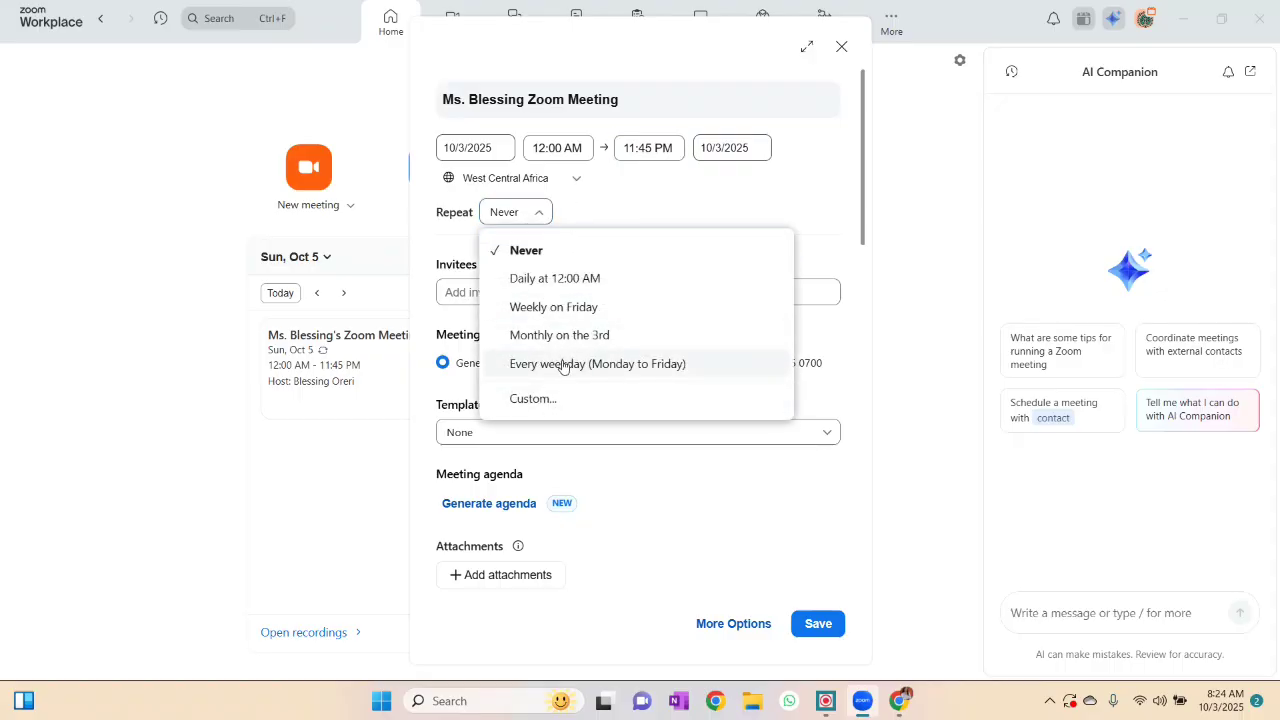
- Set Repeat to 'Daily at 12:00 AM' and recheck that daily stays selected
click(557, 278)
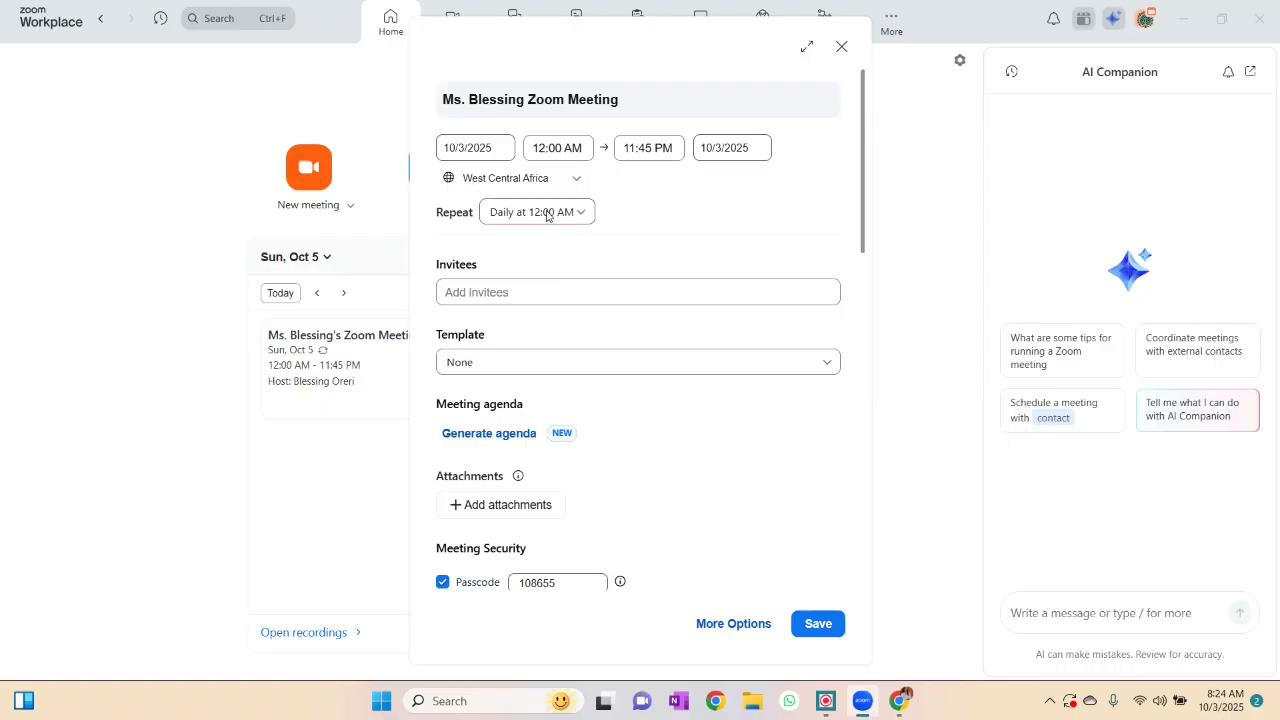
click(547, 213)
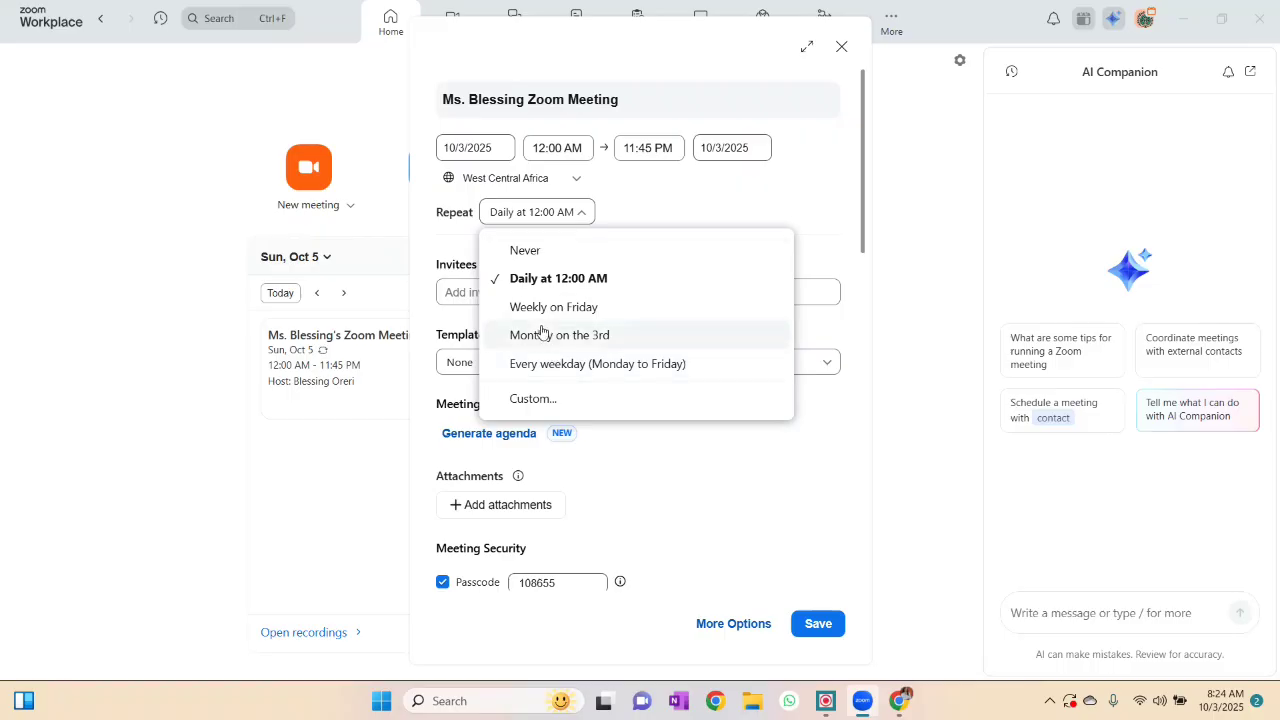
click(534, 284)
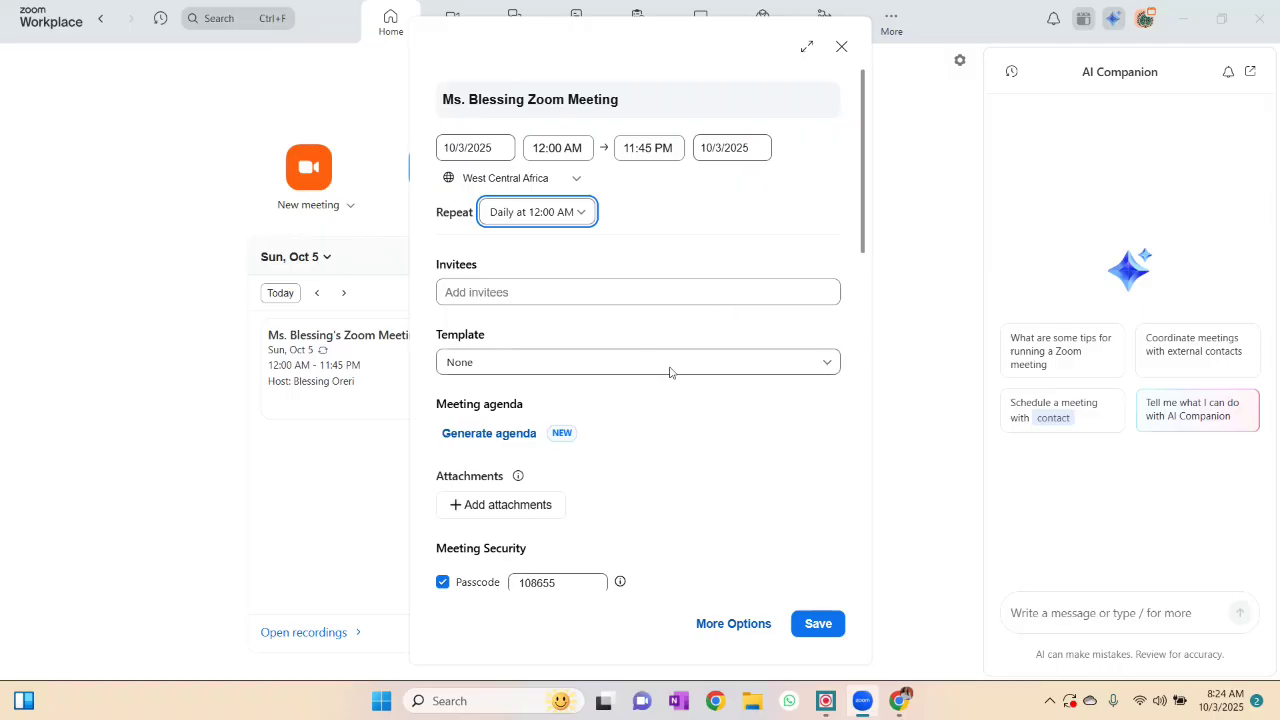
- Replace the generated passcode with a custom passcode and enable the Waiting Room
scroll(737, 412, down, 5)
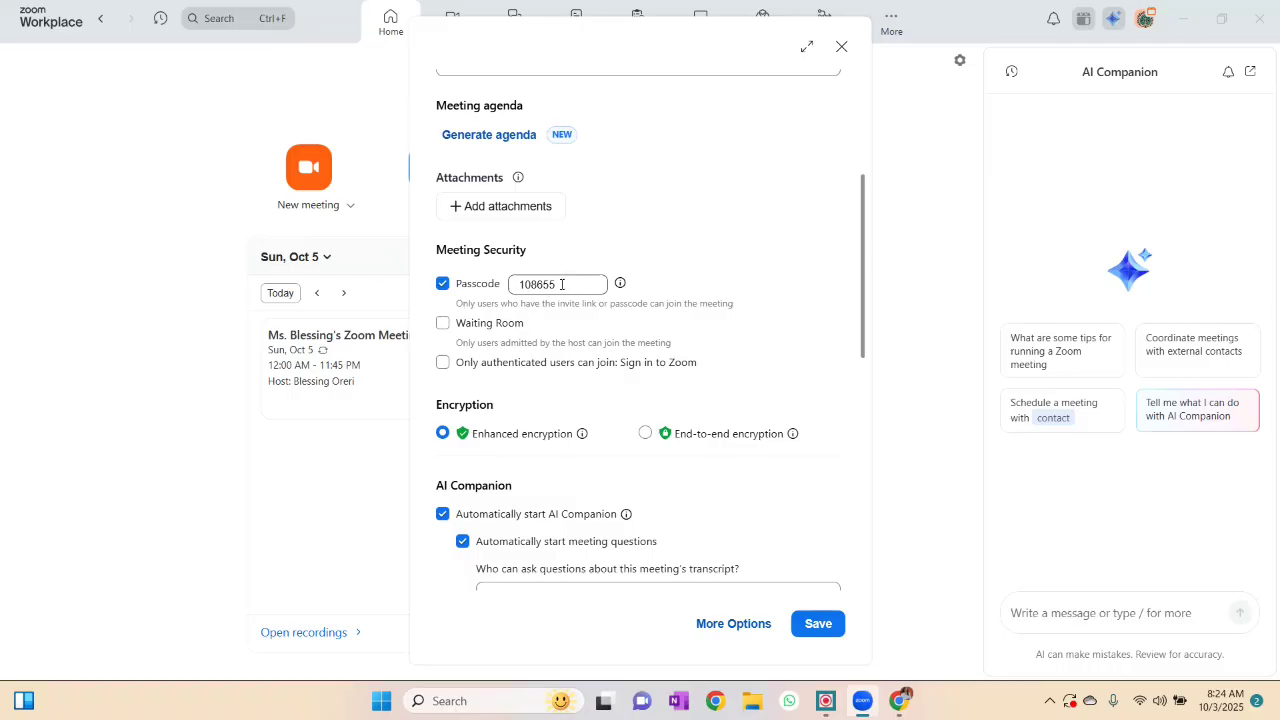
click(562, 284)
key(BackSpace)
key(BackSpace)
key(BackSpace)
key(BackSpace)
key(BackSpace)
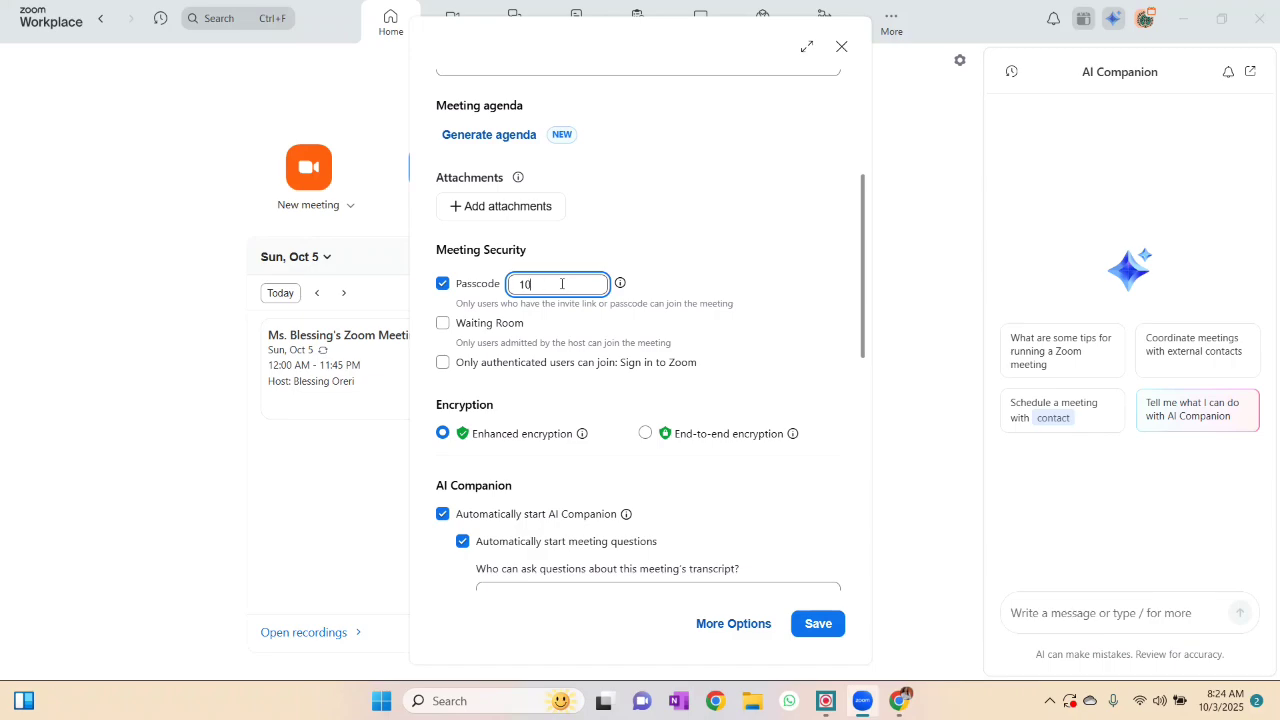
click(446, 330)
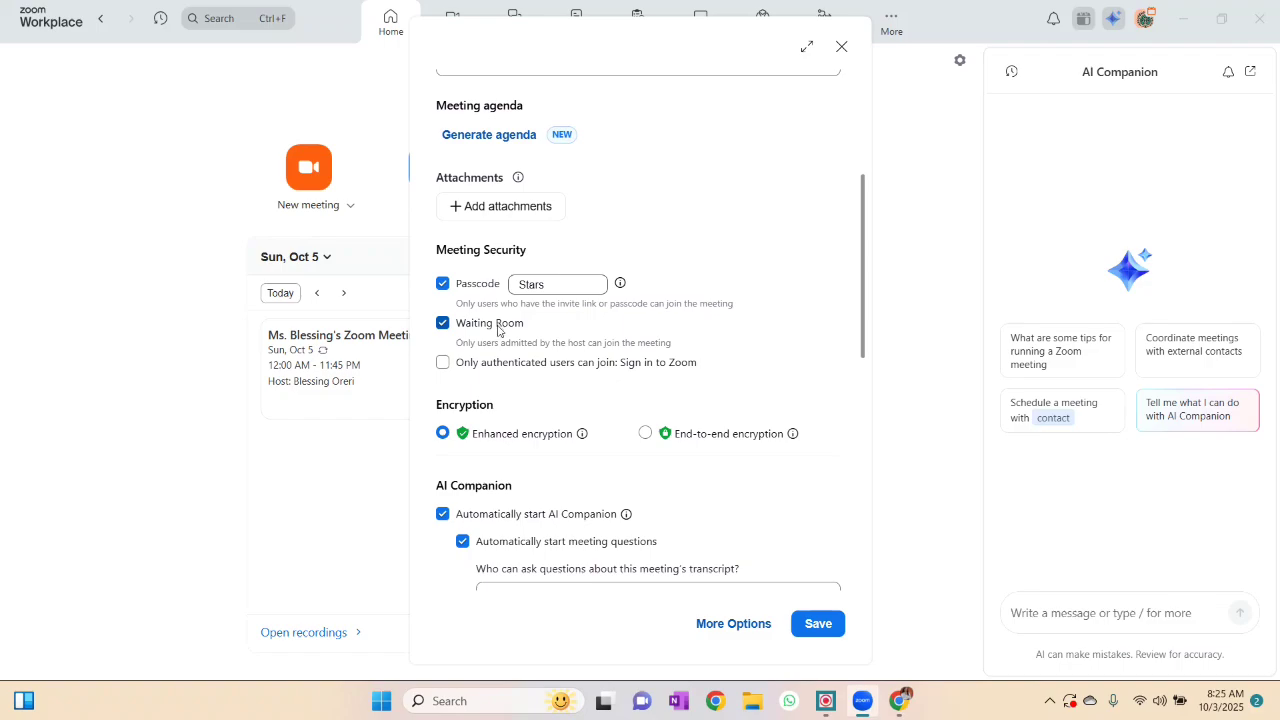
scroll(514, 470, down, 1)
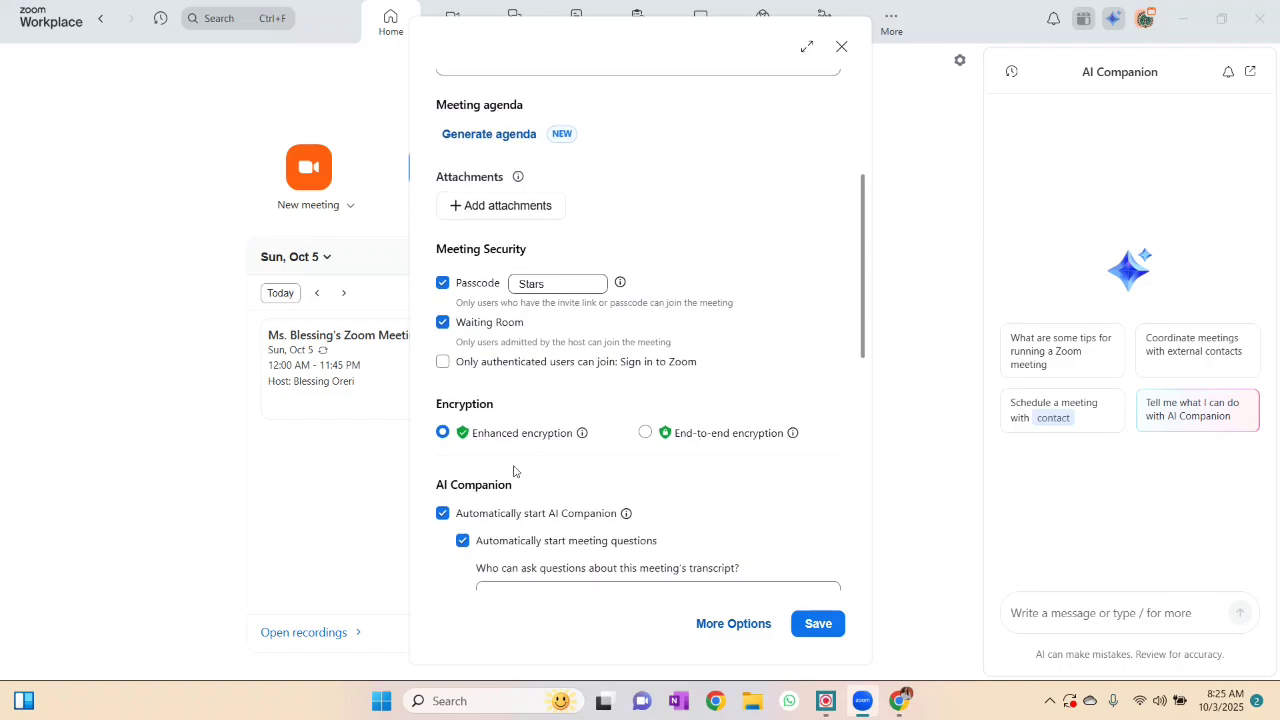
scroll(514, 470, down, 3)
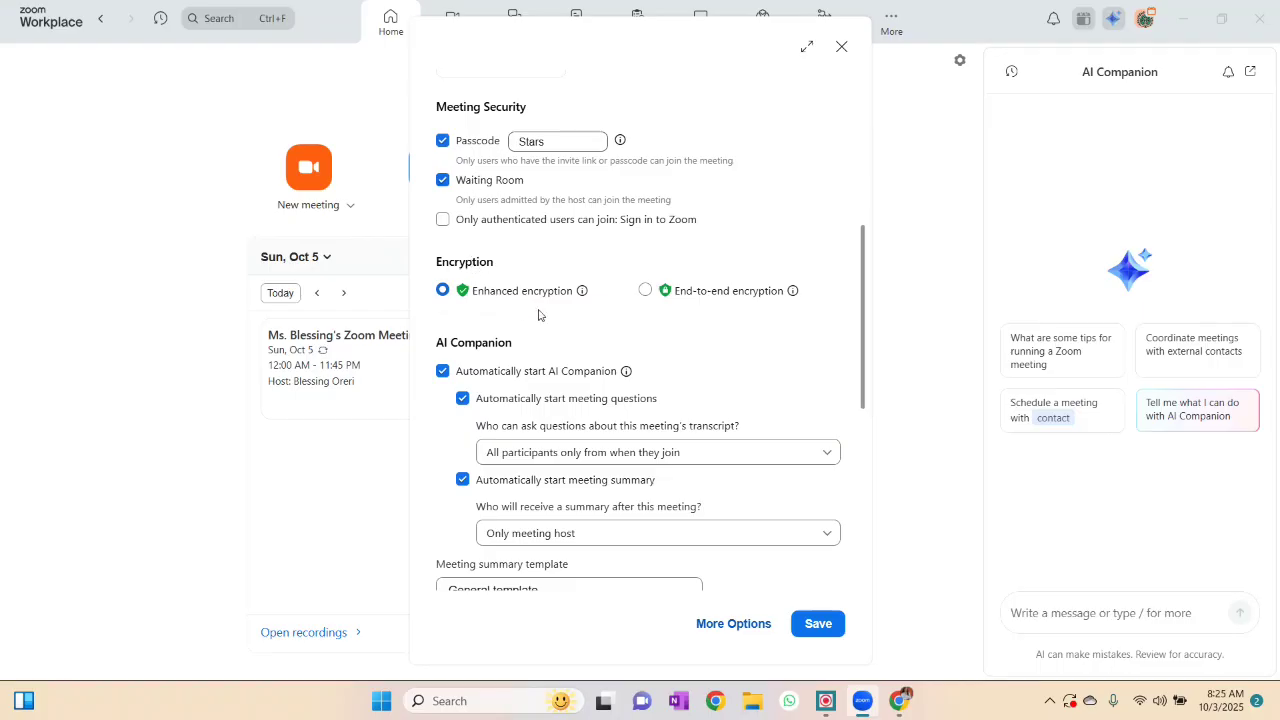
scroll(584, 345, down, 1)
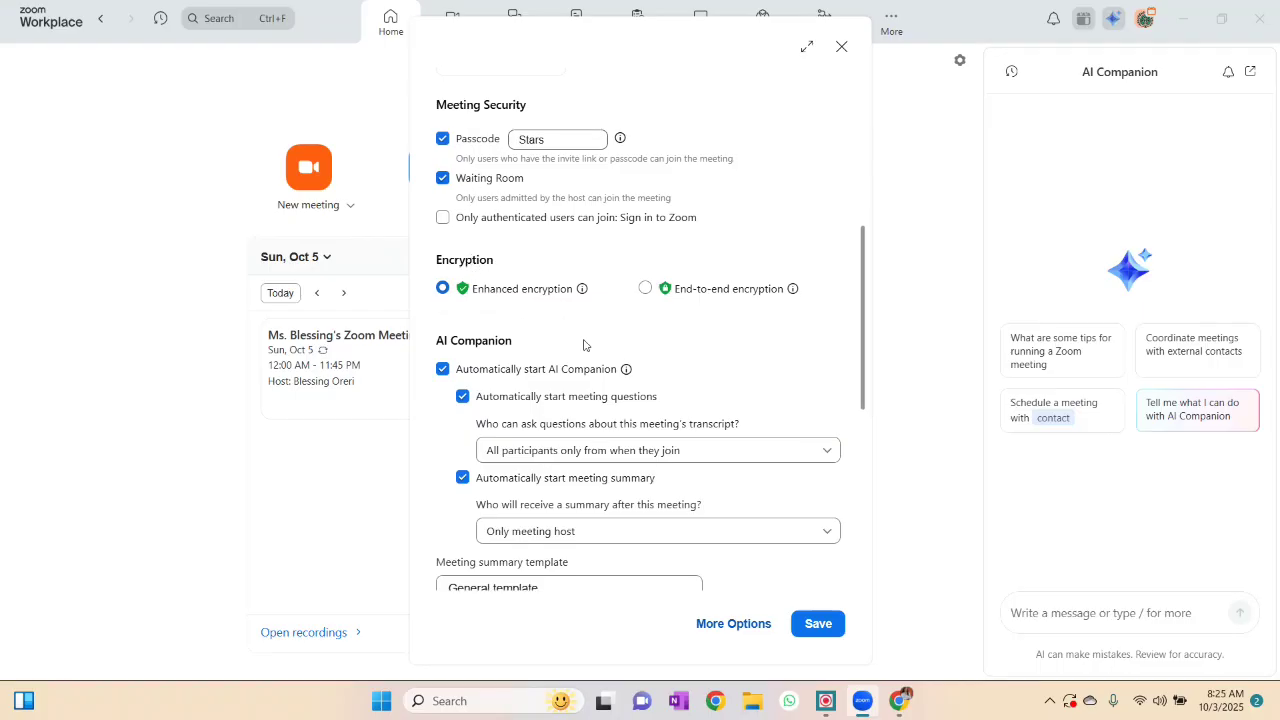
scroll(584, 345, down, 2)
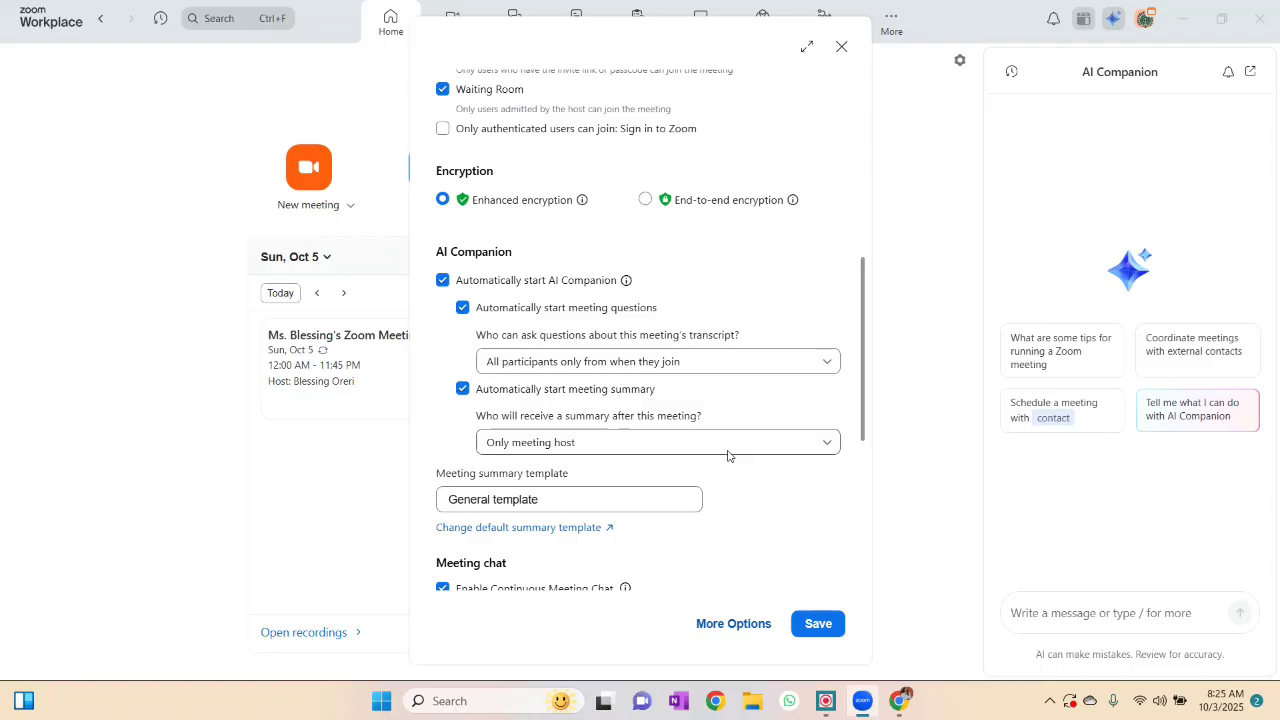
click(728, 451)
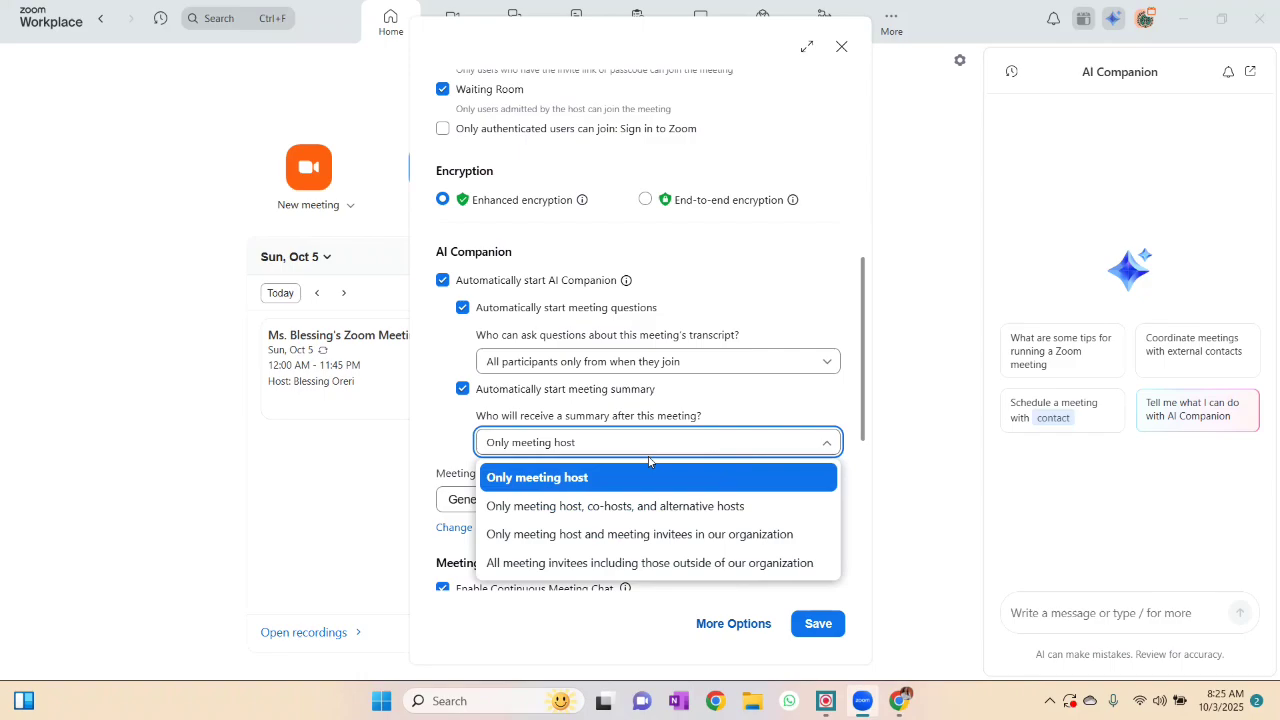
click(668, 486)
scroll(669, 484, down, 5)
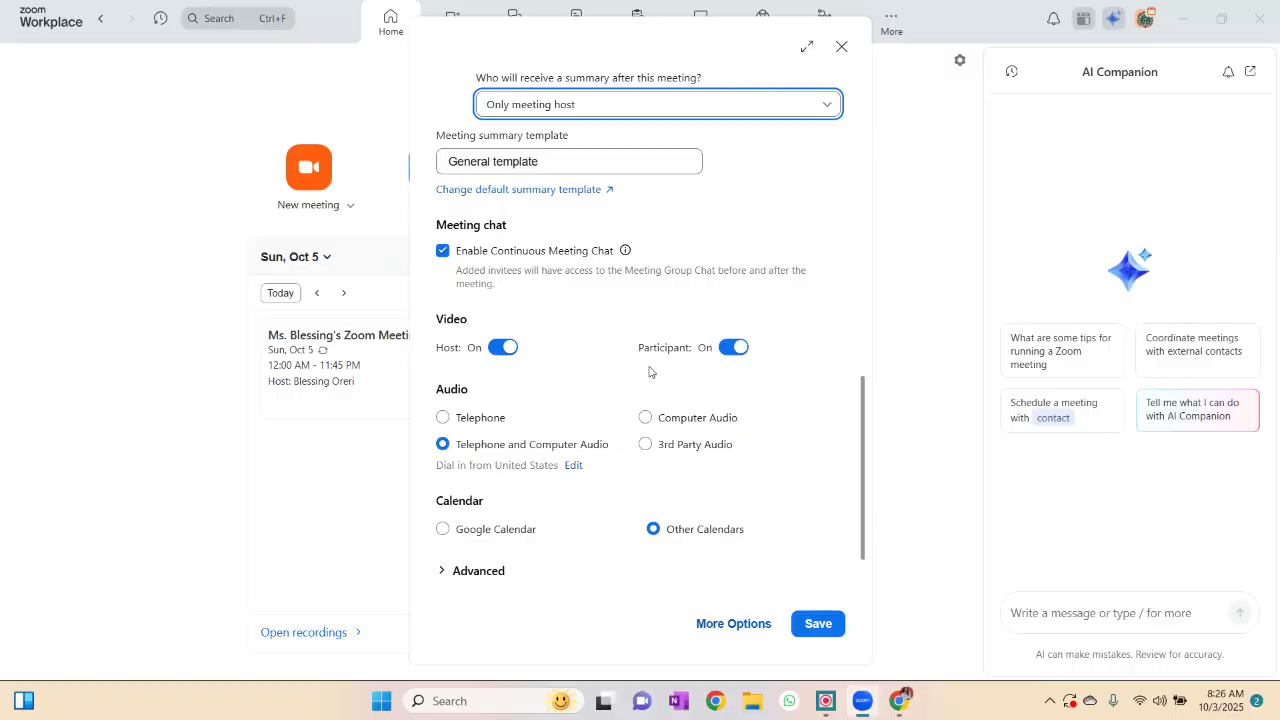
- Turn both Host and Participant video on, then save the recurring all-day meeting
click(510, 347)
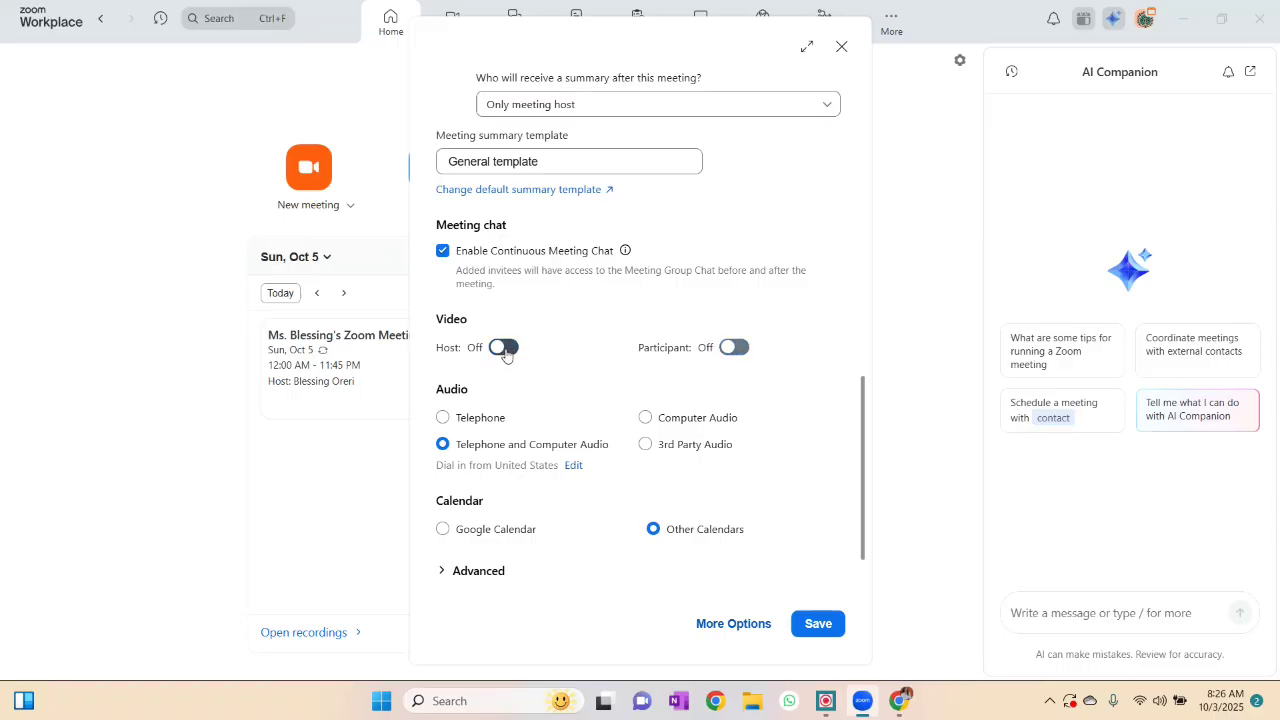
click(505, 350)
click(732, 347)
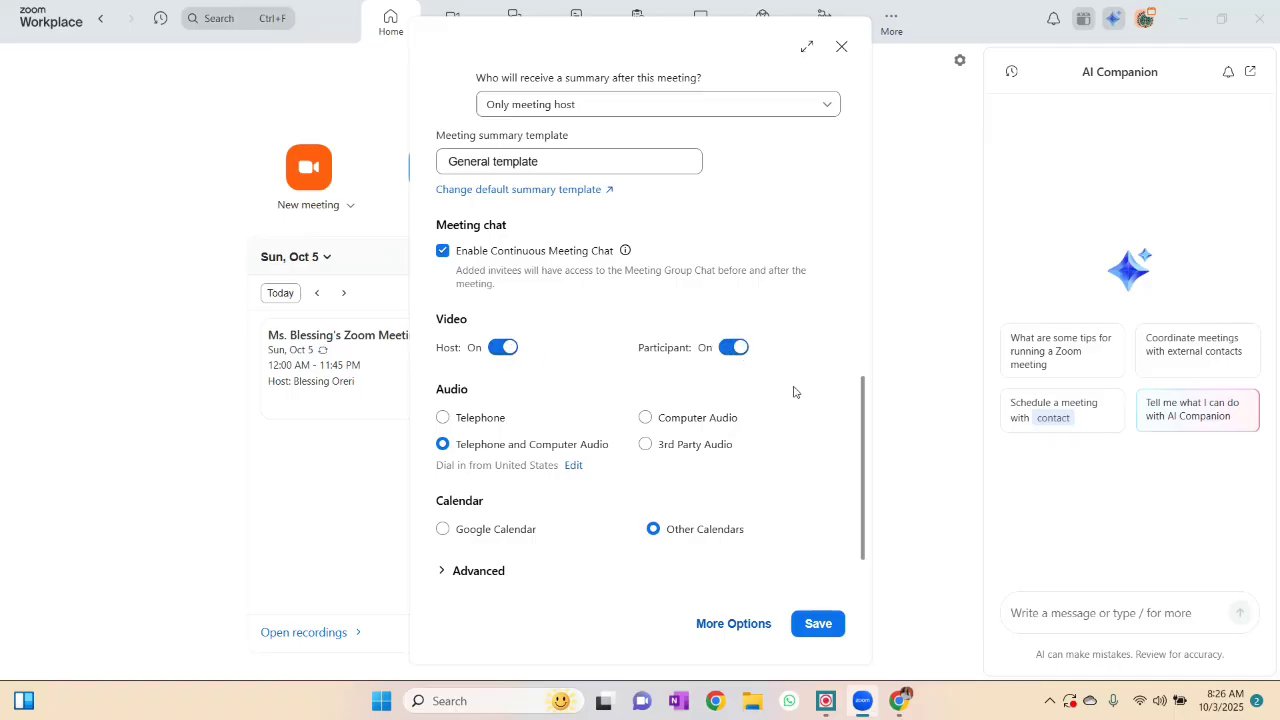
scroll(794, 392, down, 2)
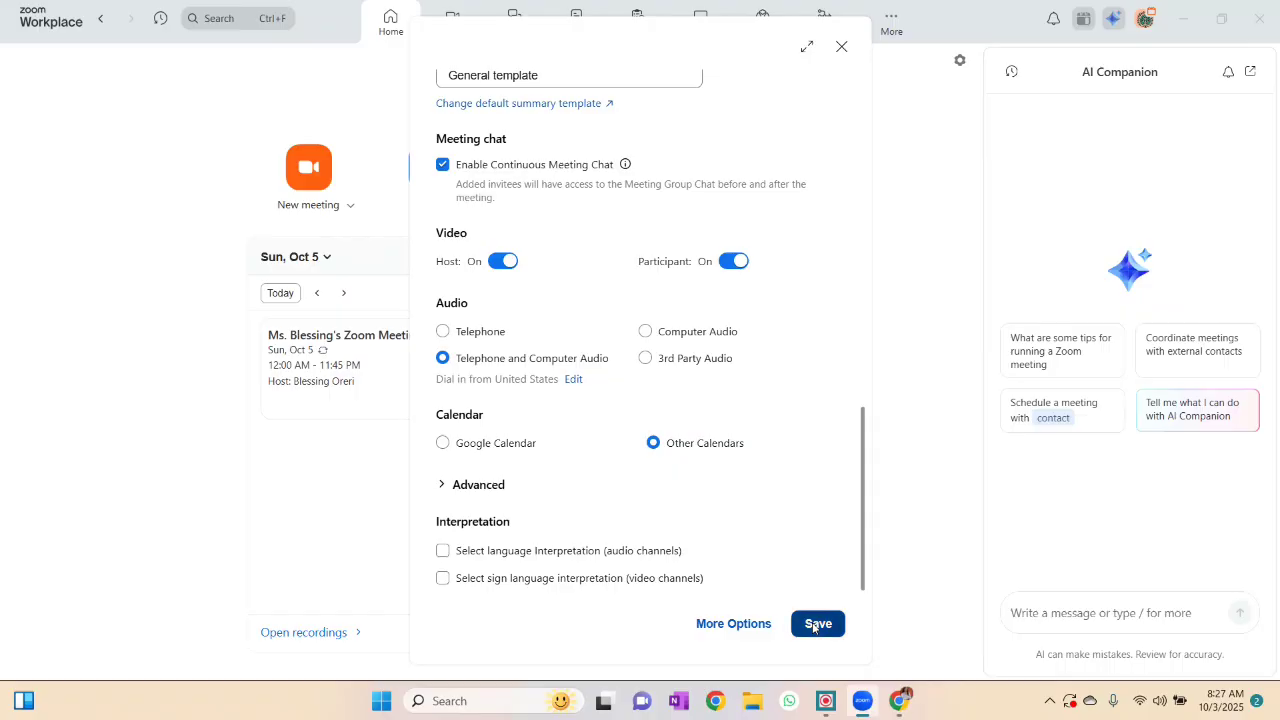
click(813, 628)
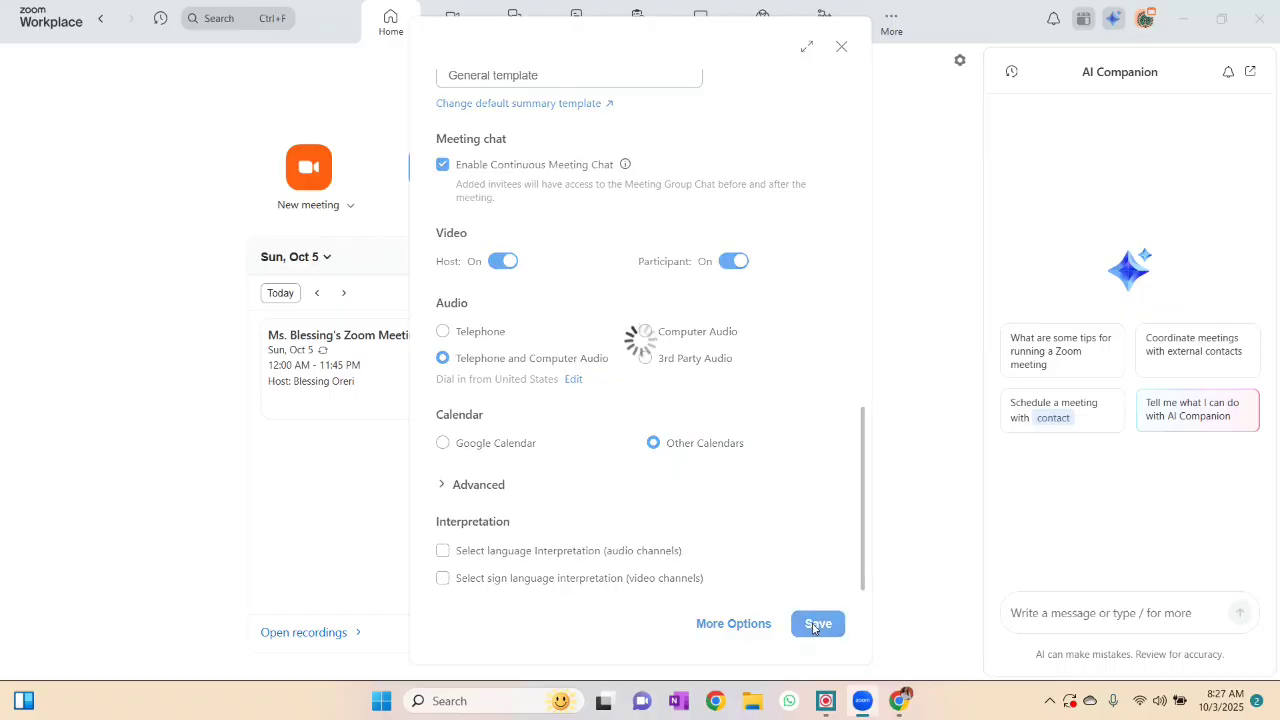